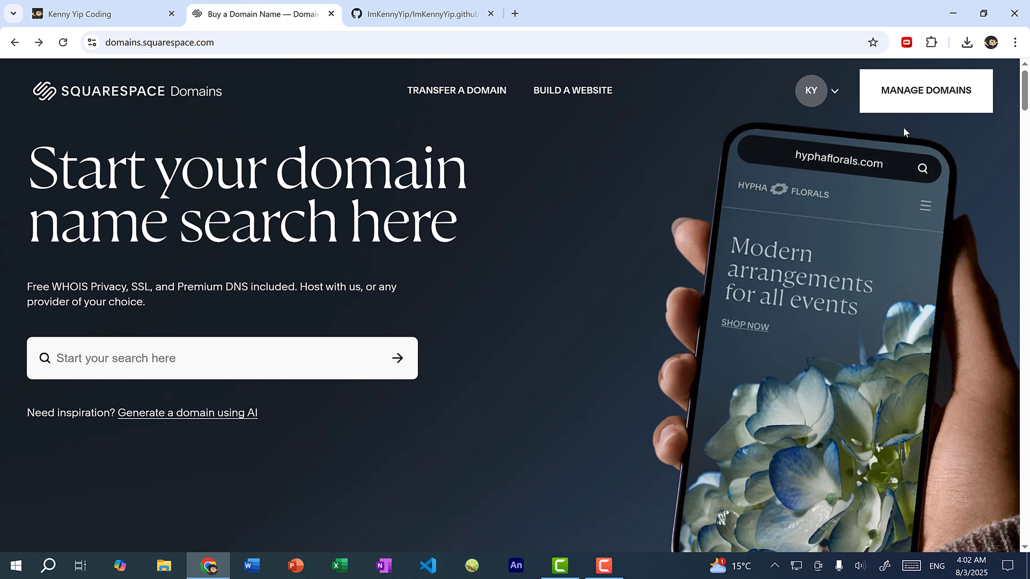
Open the domain management area and go to the details of the kennyyipcoding.com domain
left_click(917, 106)
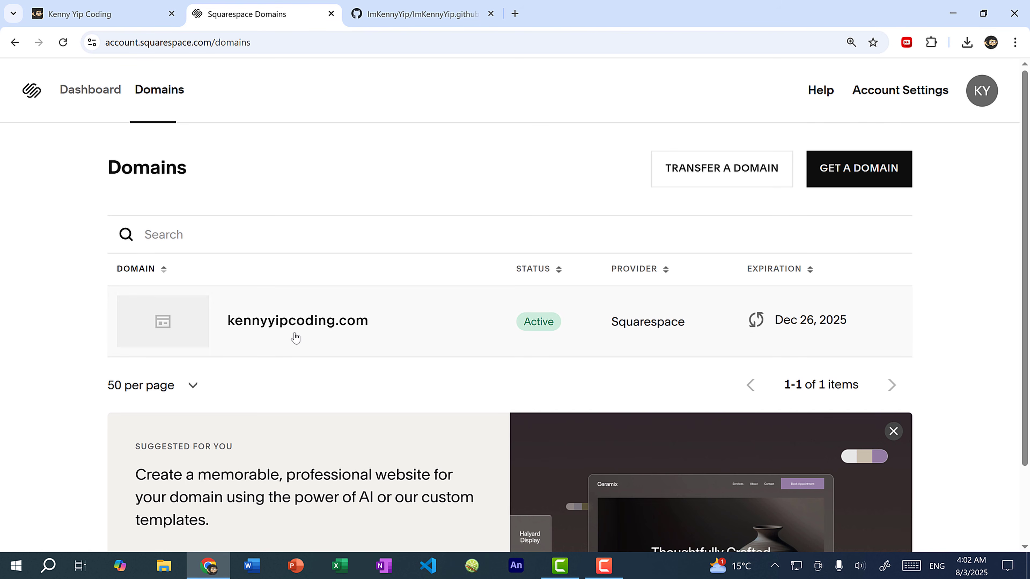
left_click(383, 314)
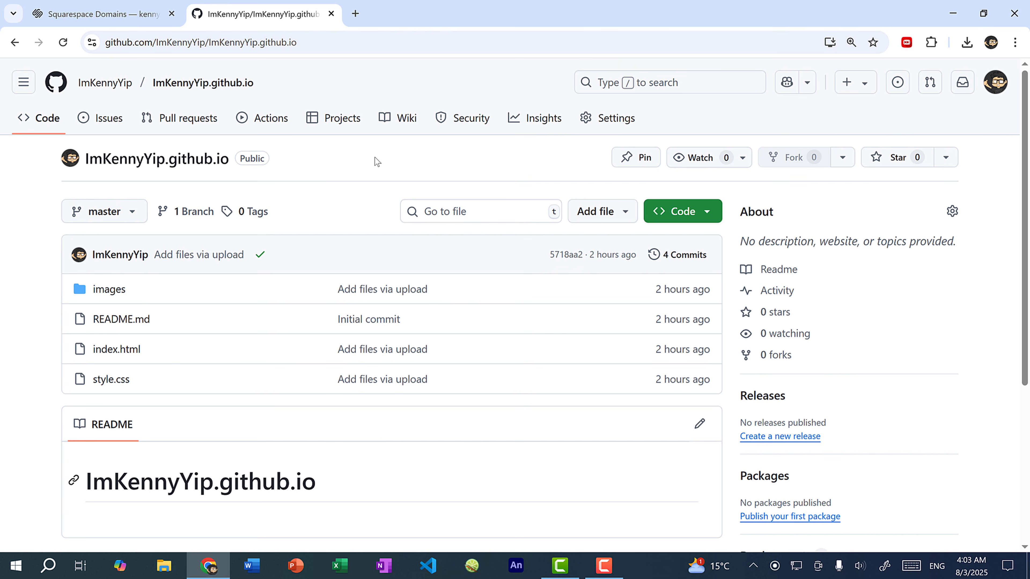
Switch to GitHub and open the Pages settings of the github.io repository at the custom domain section
left_click(613, 125)
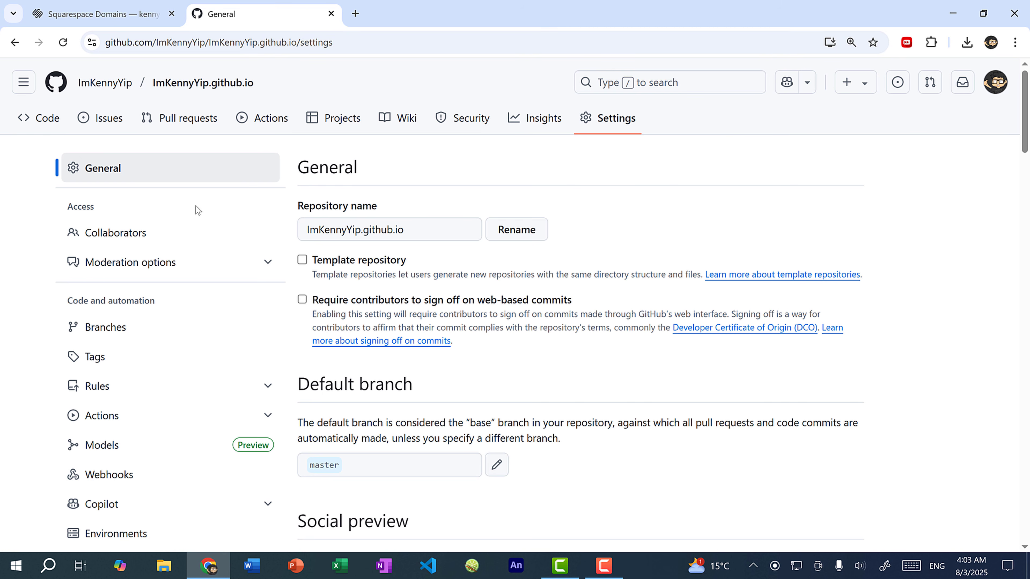
scroll(194, 209, "down", 5)
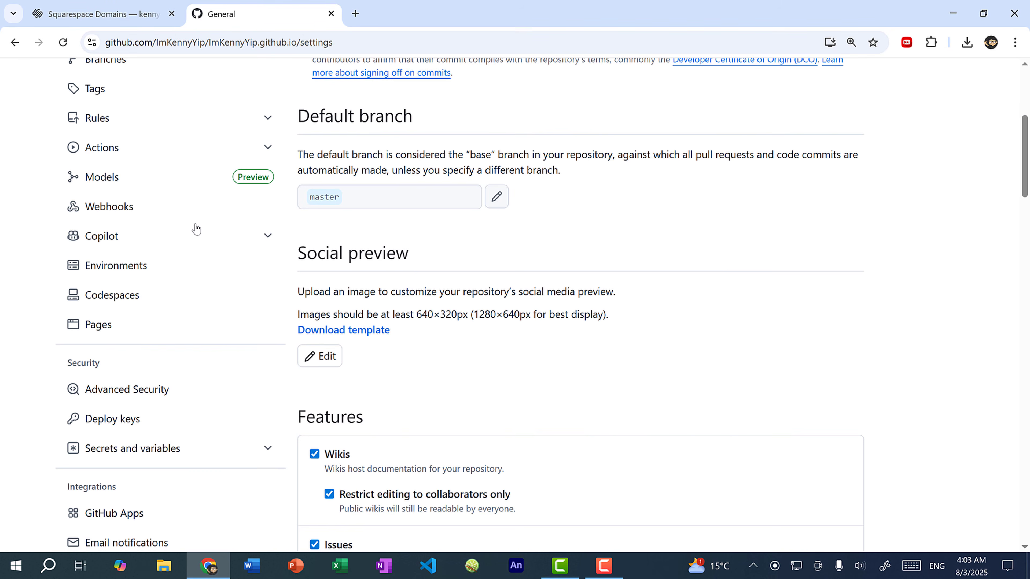
left_click(174, 333)
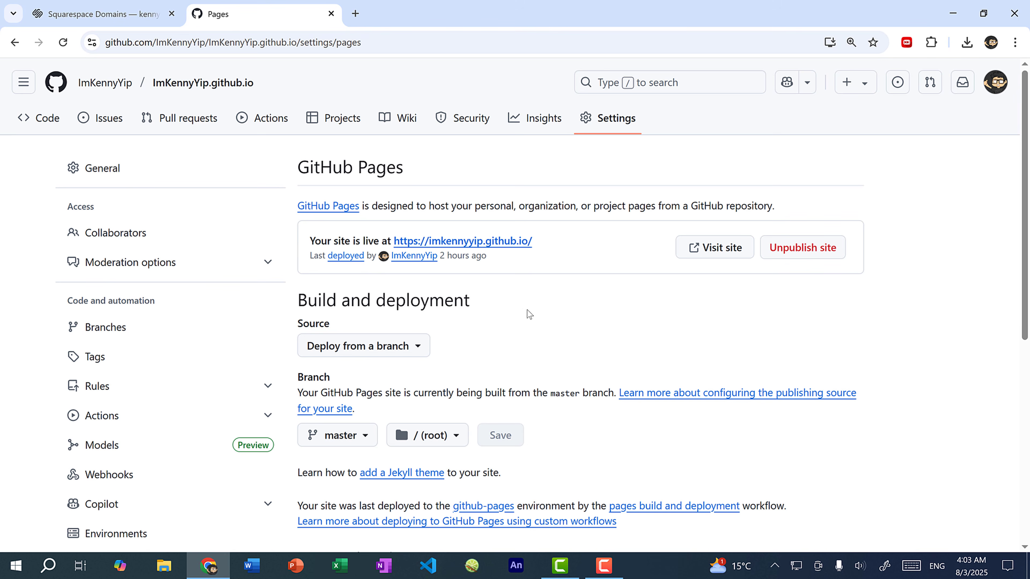
scroll(511, 313, "down", 5)
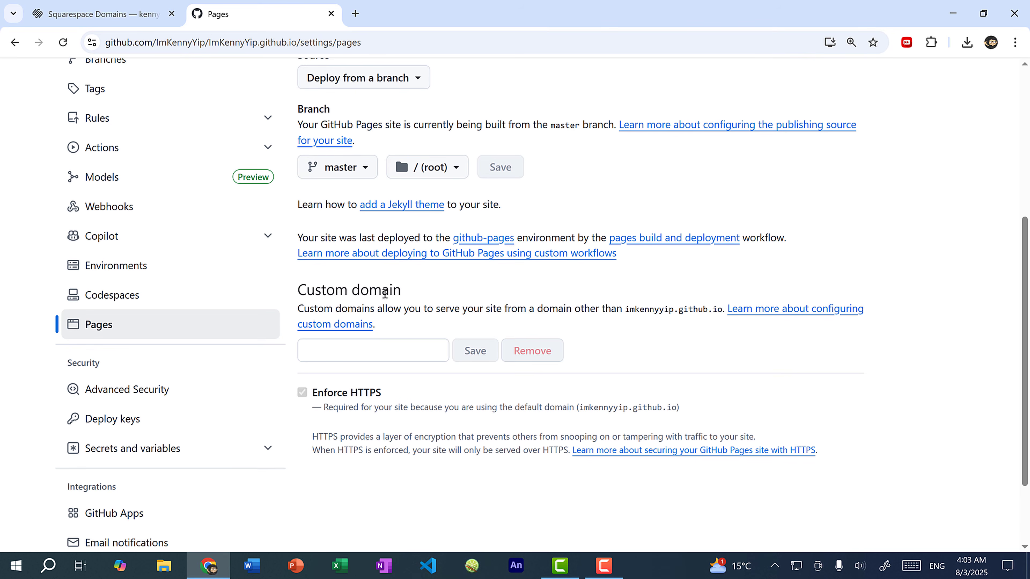
left_click_drag(296, 289, 400, 293)
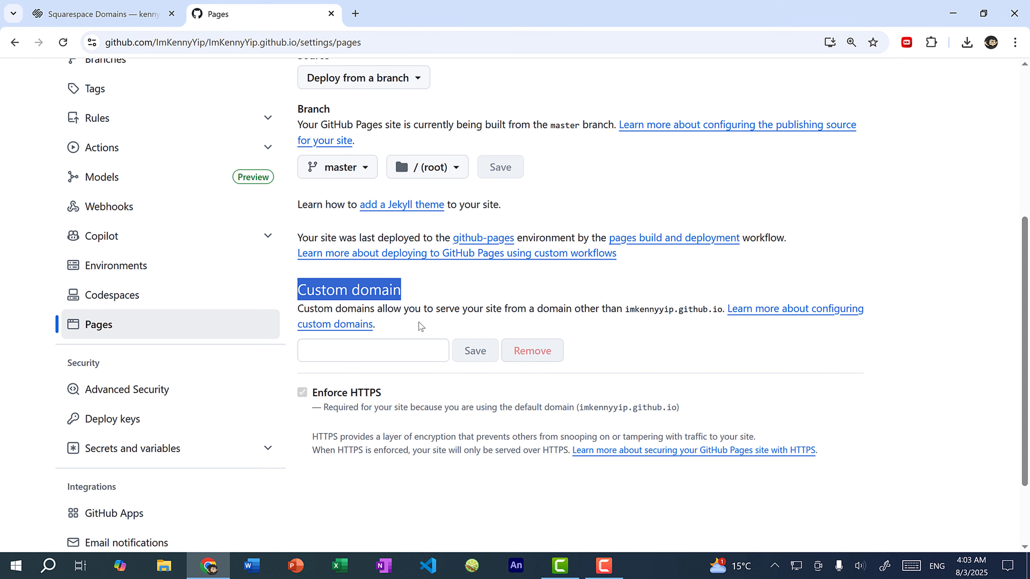
left_click(404, 351)
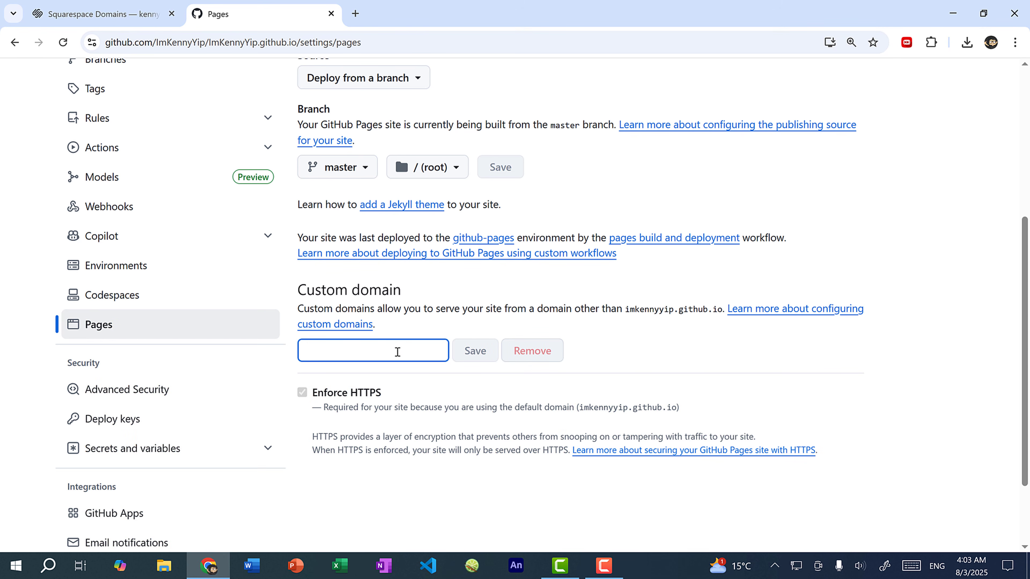
key("ctrl+shift+Tab")
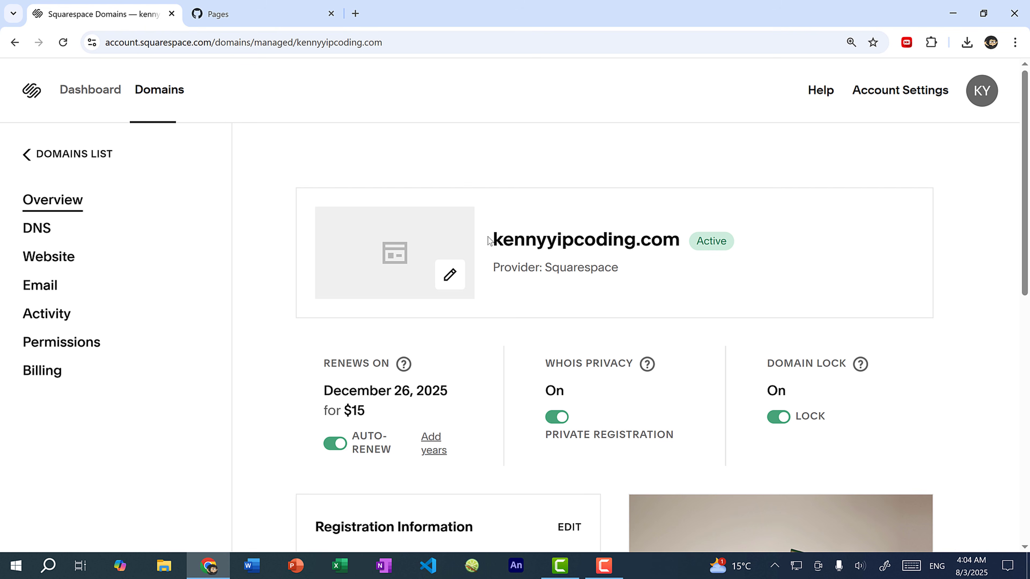
left_click_drag(489, 240, 681, 240)
key("ctrl+c")
key("ctrl+Tab")
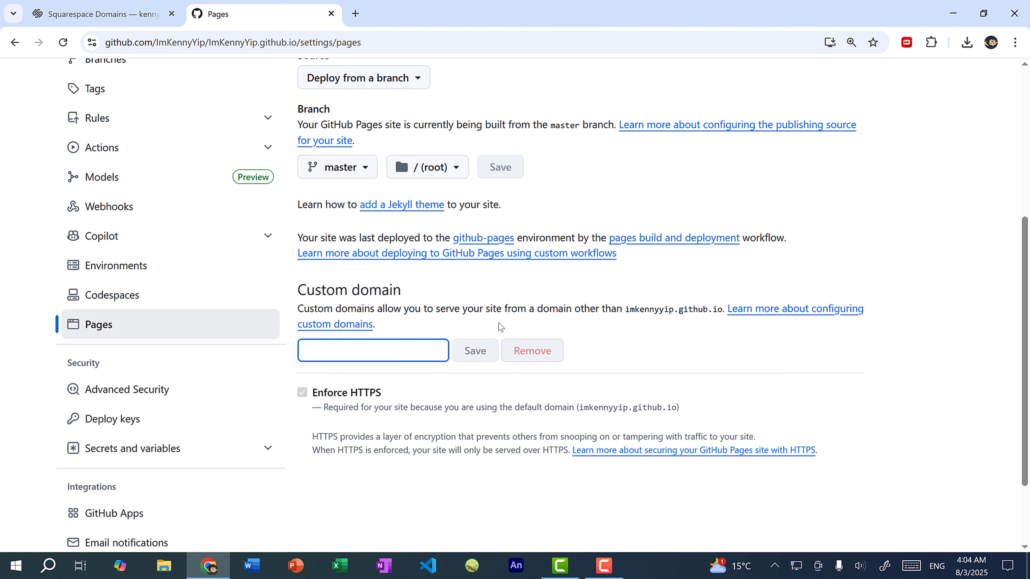
type("www.")
key("ctrl+v")
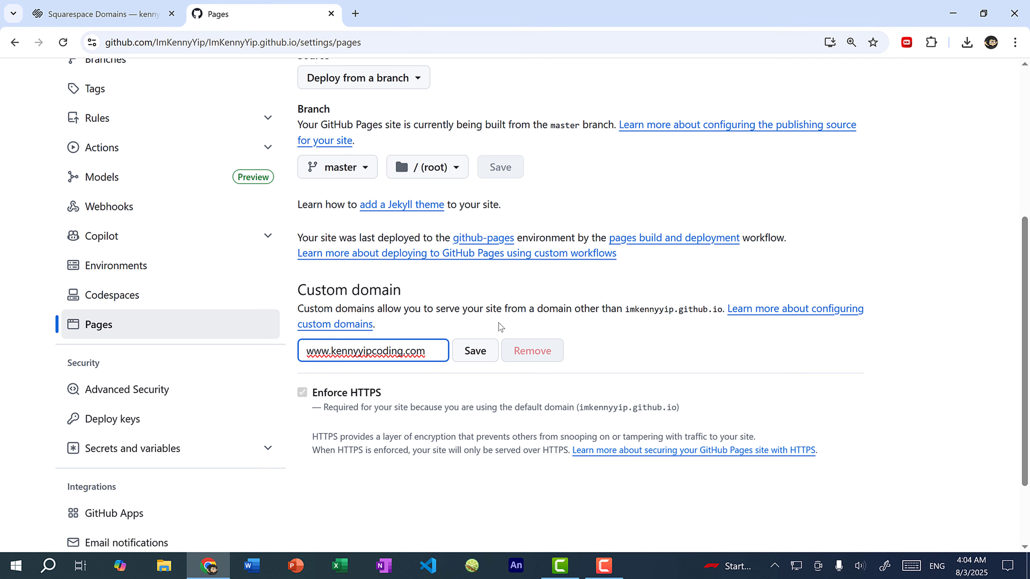
left_click(479, 360)
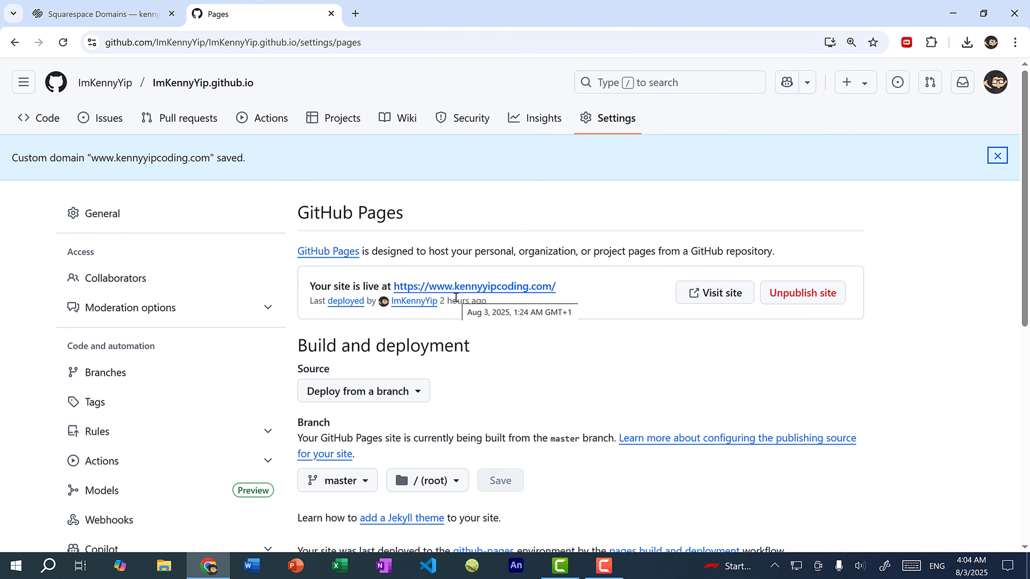
Open GitHub's guide on managing a custom domain for Pages and examine the IP addresses required for A records
scroll(450, 324, "down", 5)
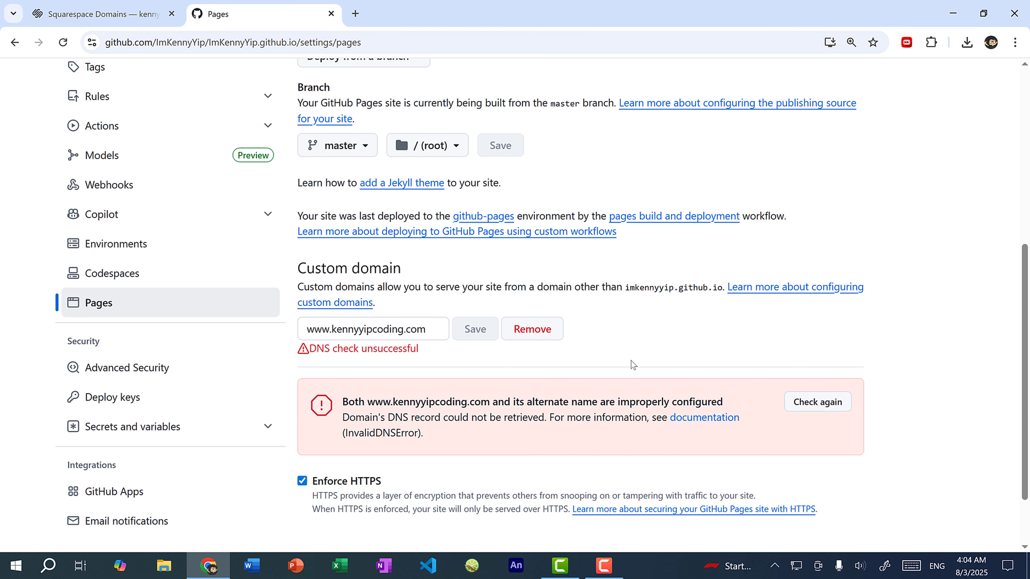
left_click(770, 294)
scroll(770, 291, "down", 2)
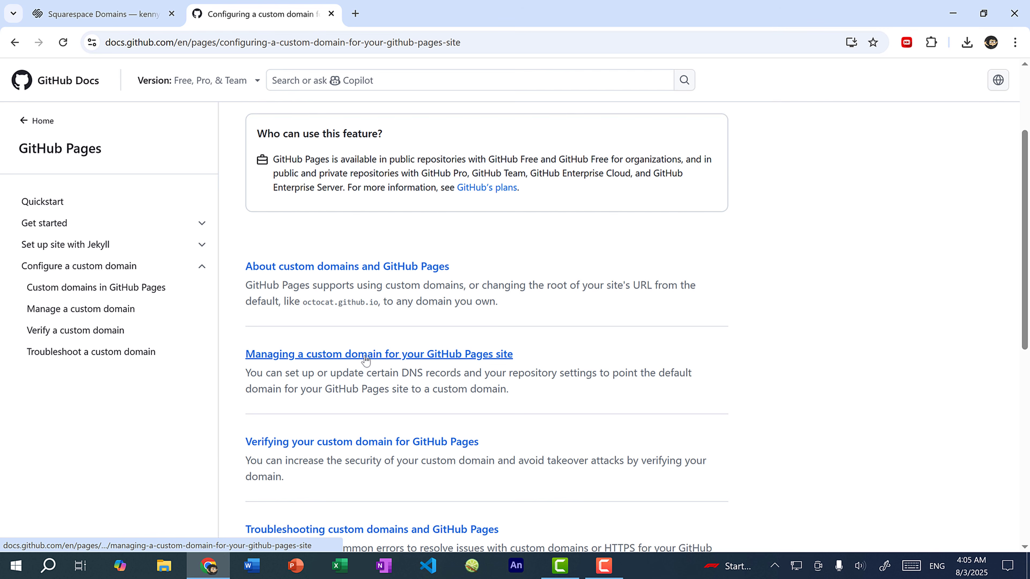
left_click(392, 359)
scroll(412, 333, "down", 15)
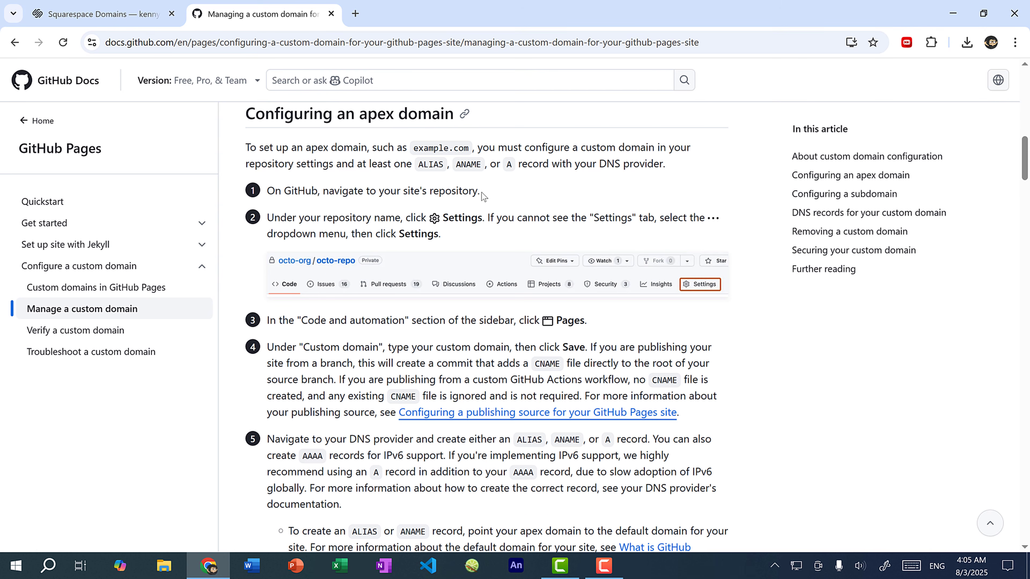
scroll(483, 196, "down", 6)
double_click(306, 324)
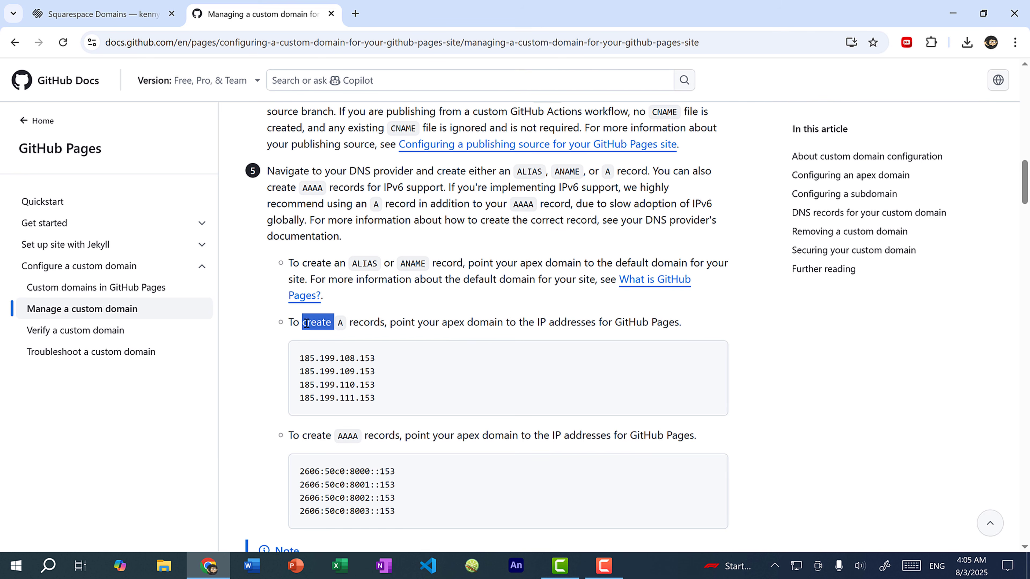
triple_click(306, 324)
left_click(272, 340)
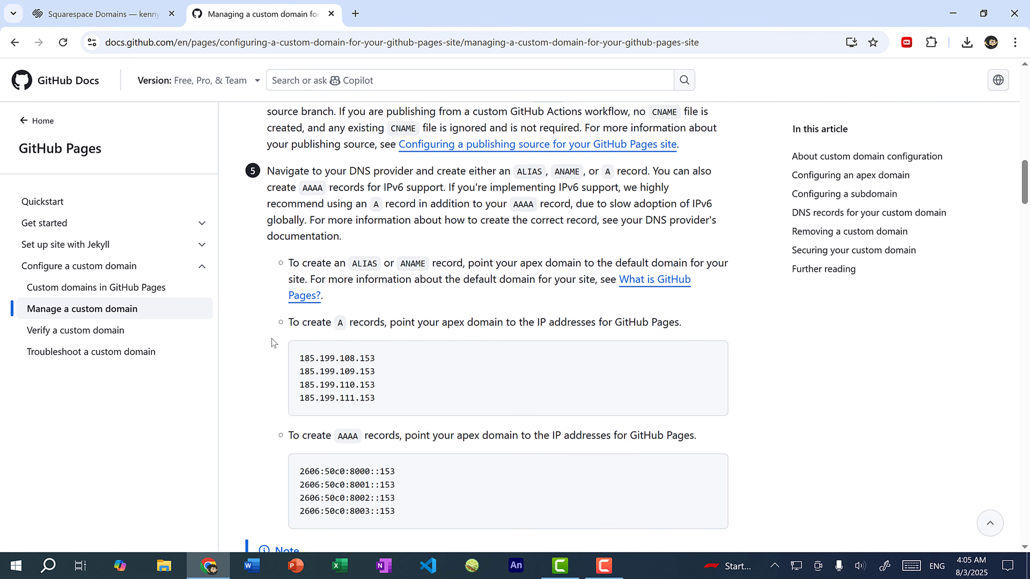
Switch to Squarespace and open the domain's DNS settings at the custom records section
left_click(99, 15)
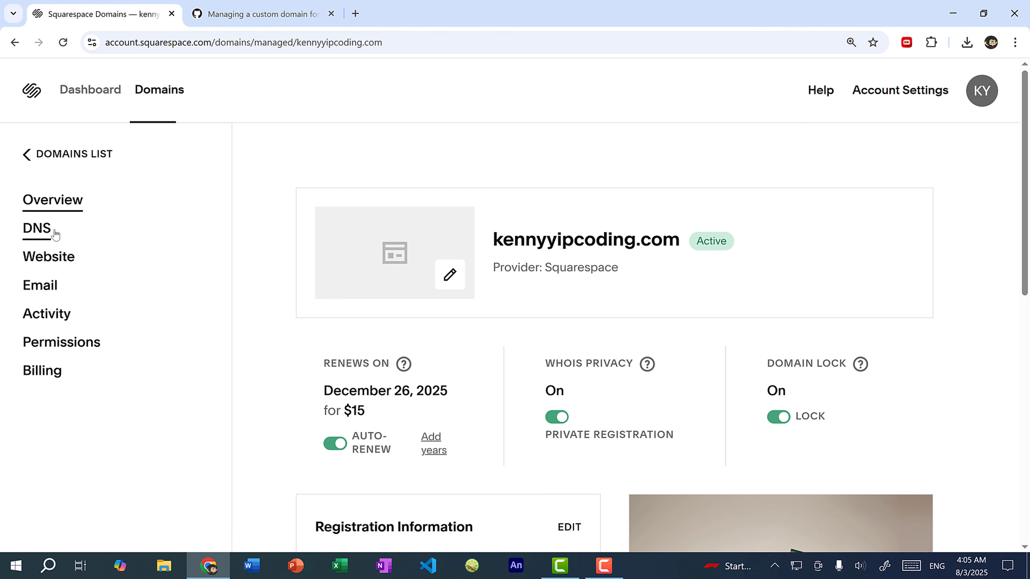
left_click(45, 235)
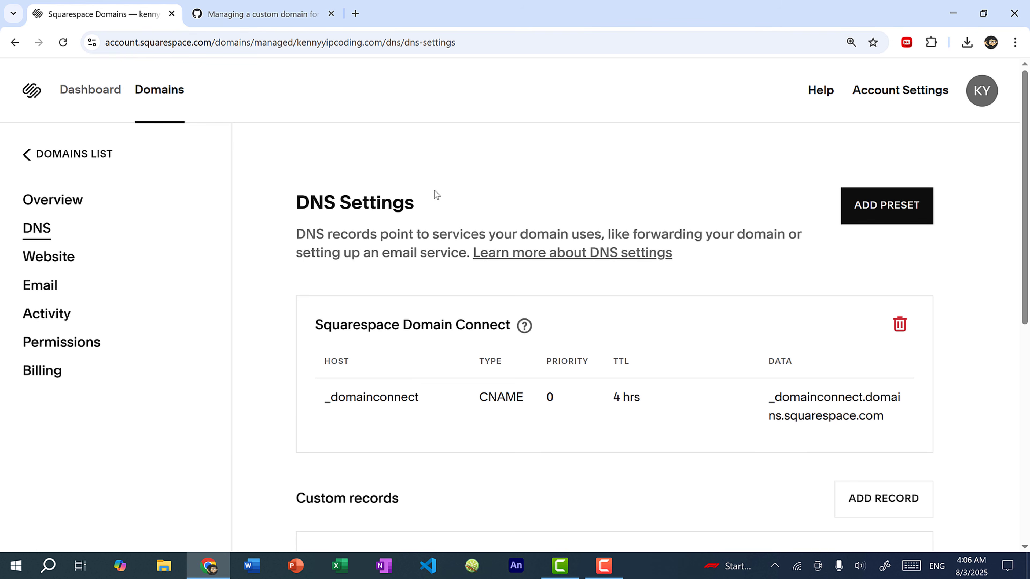
scroll(435, 190, "down", 5)
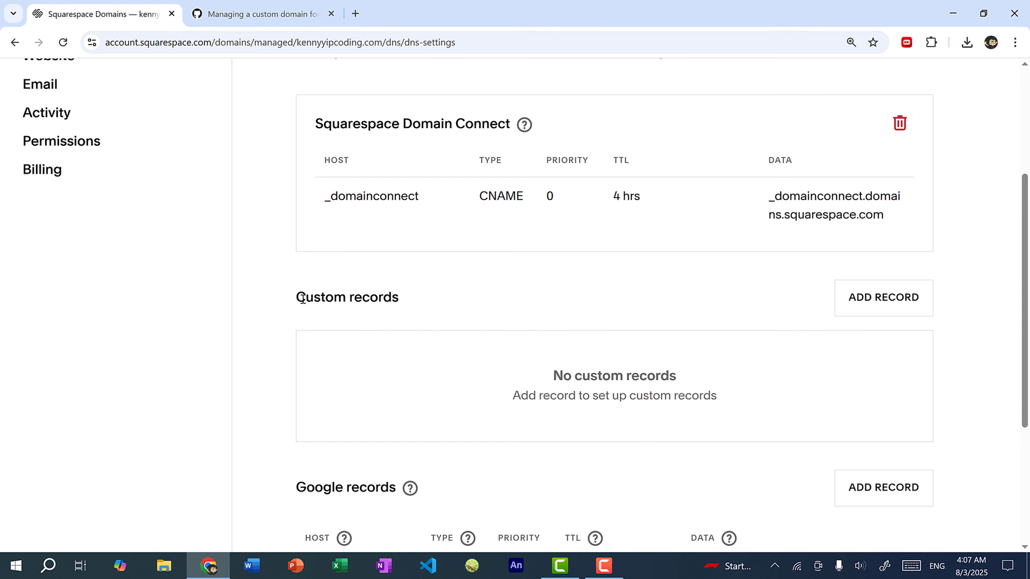
triple_click(399, 299)
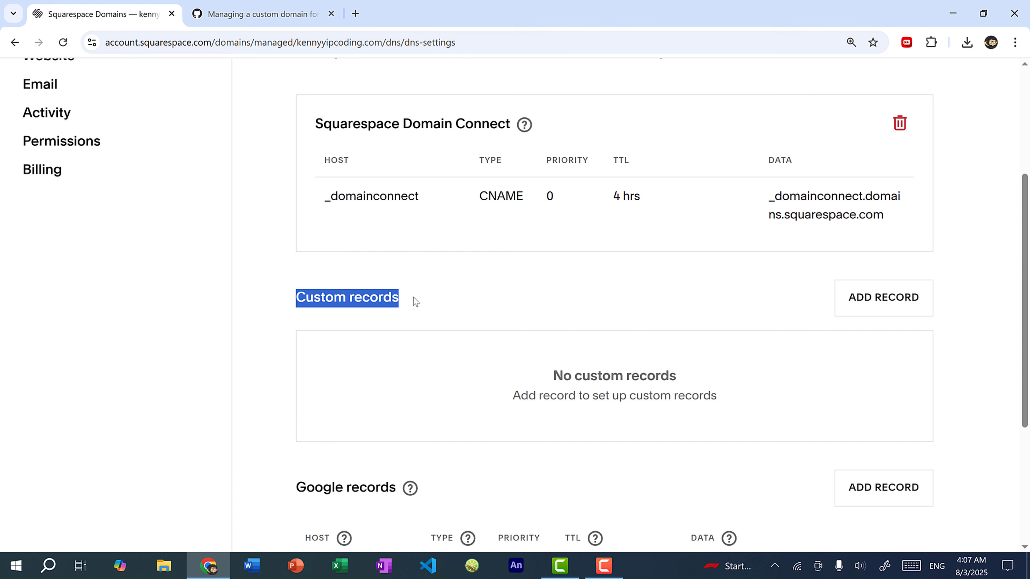
left_click(448, 297)
Add a custom A record with host @ and the first GitHub Pages IP address, 185.199.108.153, and save it
left_click(869, 298)
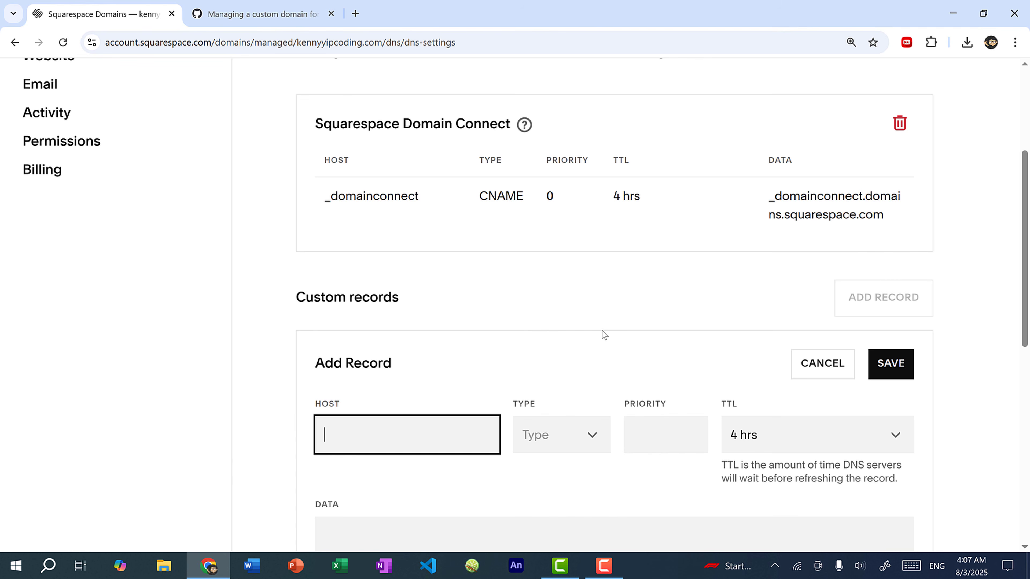
type("@")
left_click(572, 439)
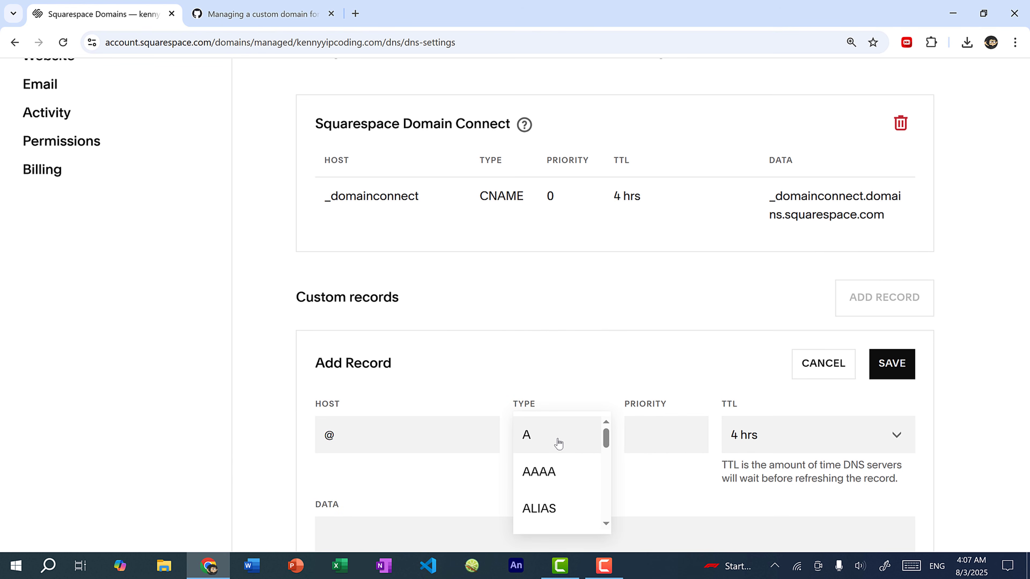
left_click(558, 443)
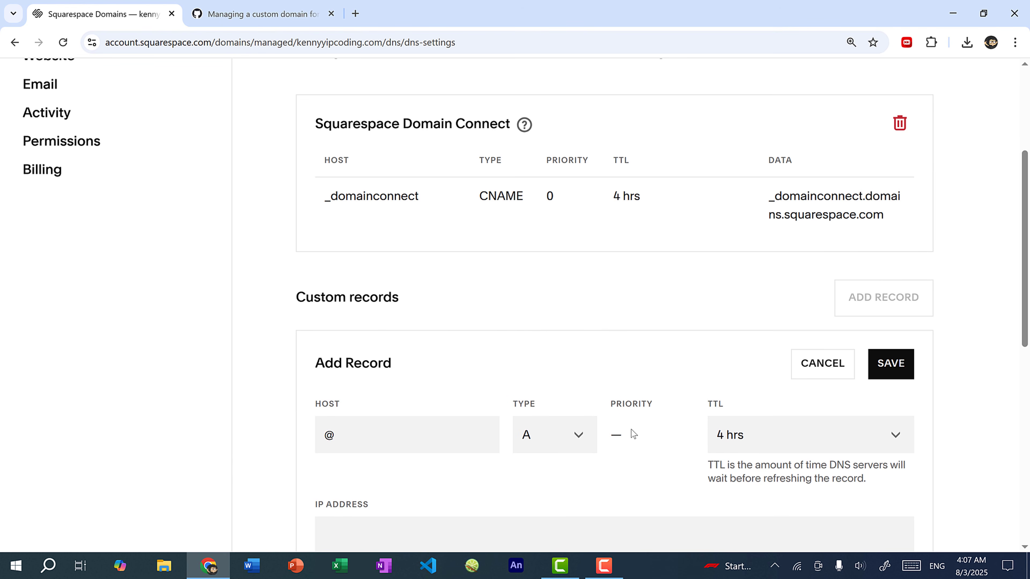
scroll(618, 378, "down", 3)
left_click(605, 400)
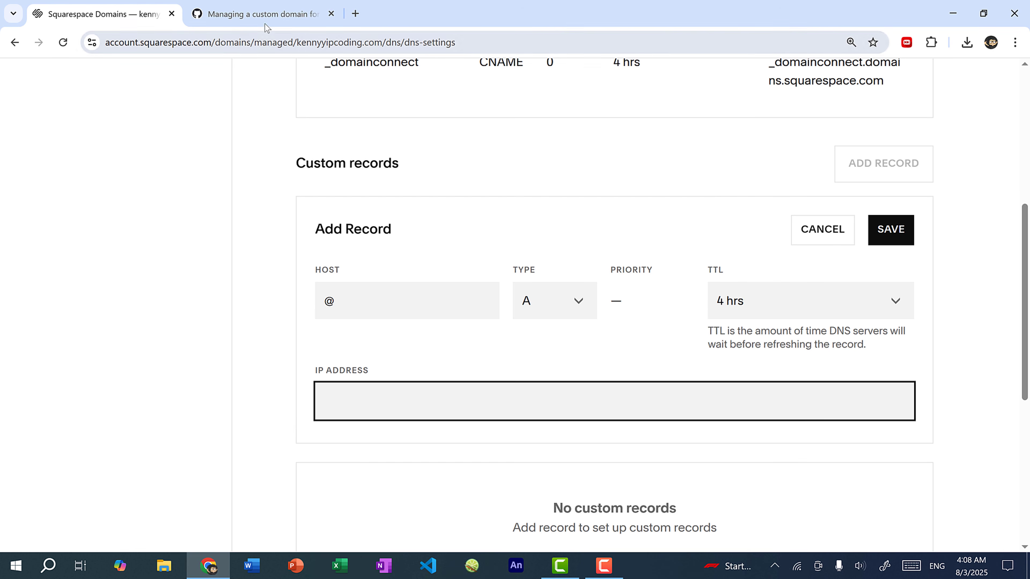
left_click(263, 14)
double_click(322, 357)
key("ctrl+c")
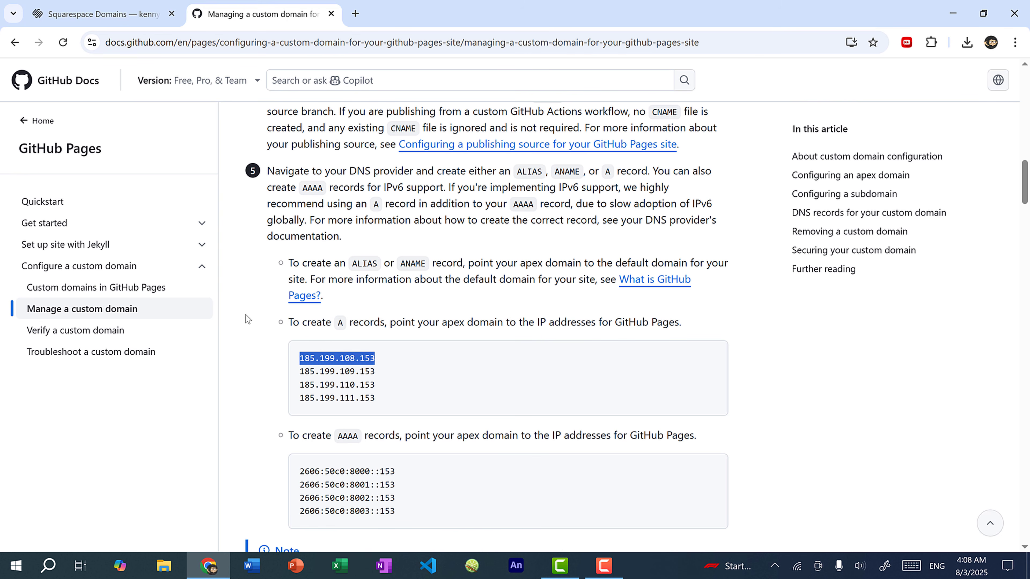
key("ctrl+Tab")
key("ctrl+v")
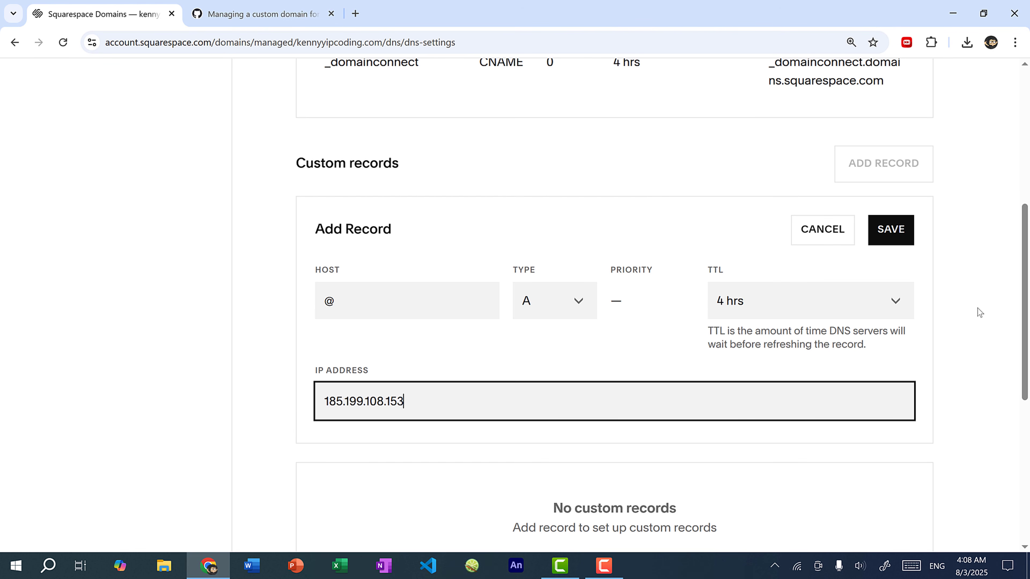
left_click(911, 229)
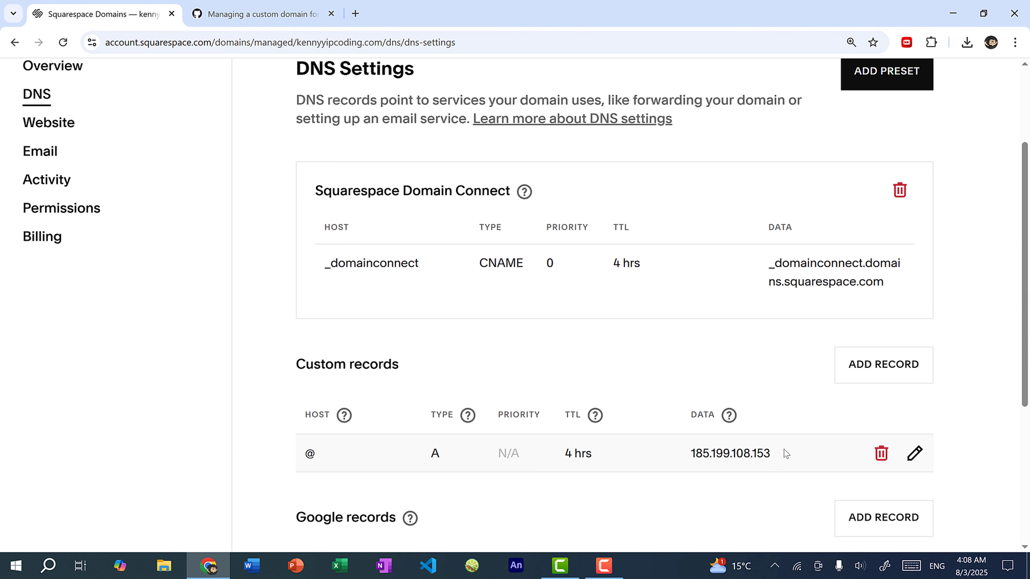
Add a second custom A record with host @ and IP address 185.199.109.153 from the GitHub guide, and save it
left_click(855, 365)
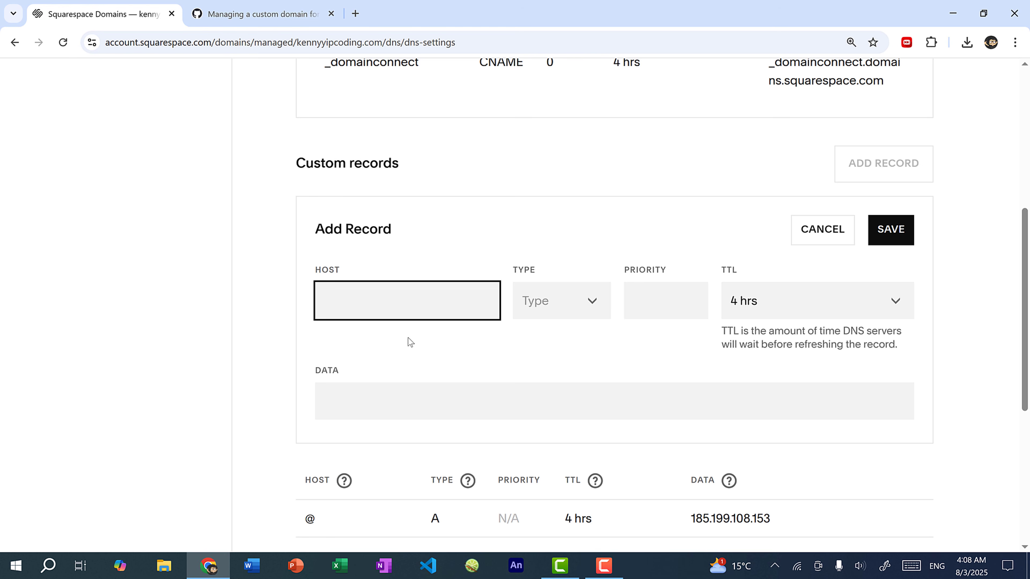
type("@")
left_click(580, 305)
left_click(556, 313)
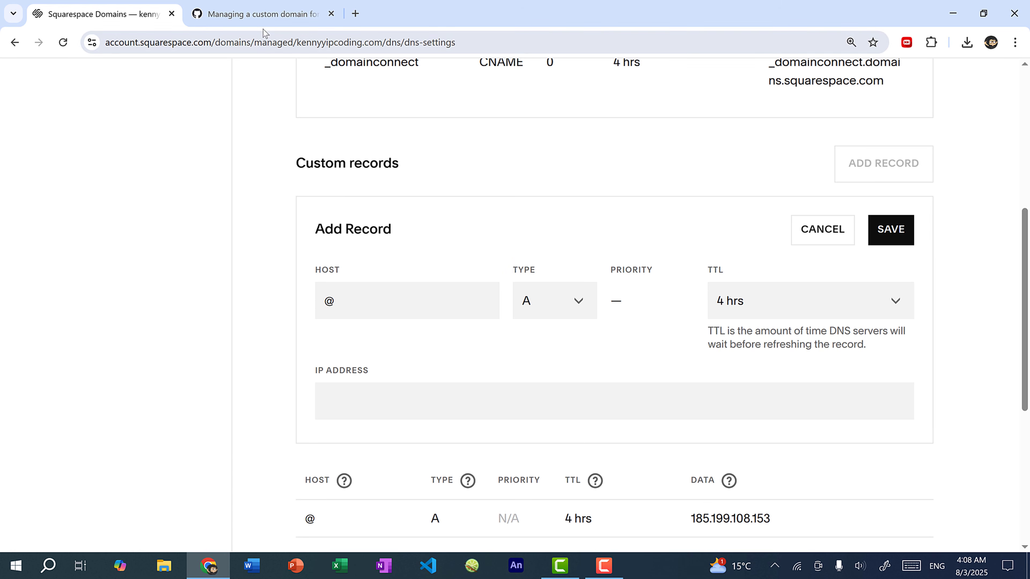
left_click(262, 16)
double_click(327, 371)
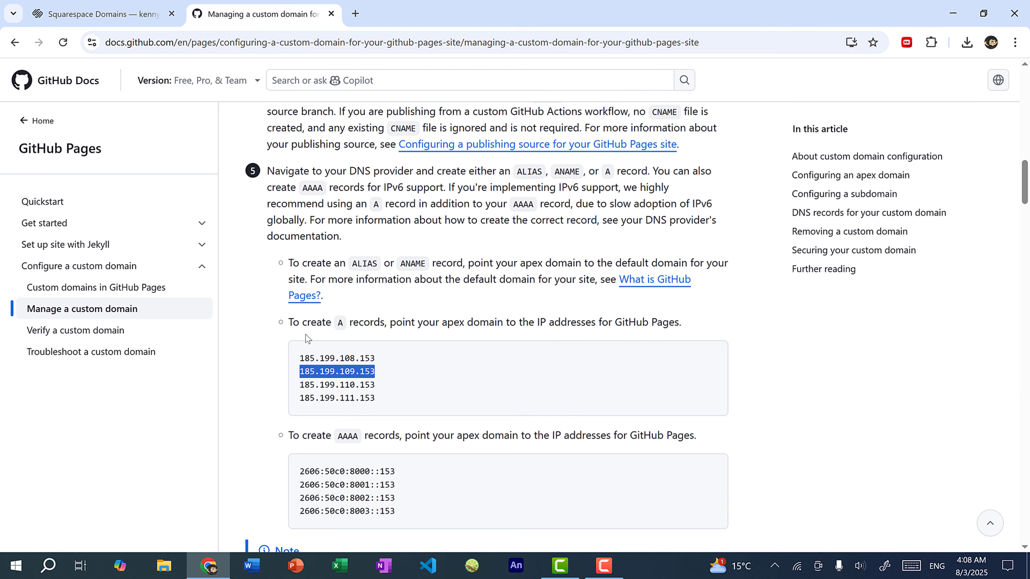
key("ctrl+c")
left_click(162, 15)
left_click(410, 401)
key("ctrl+v")
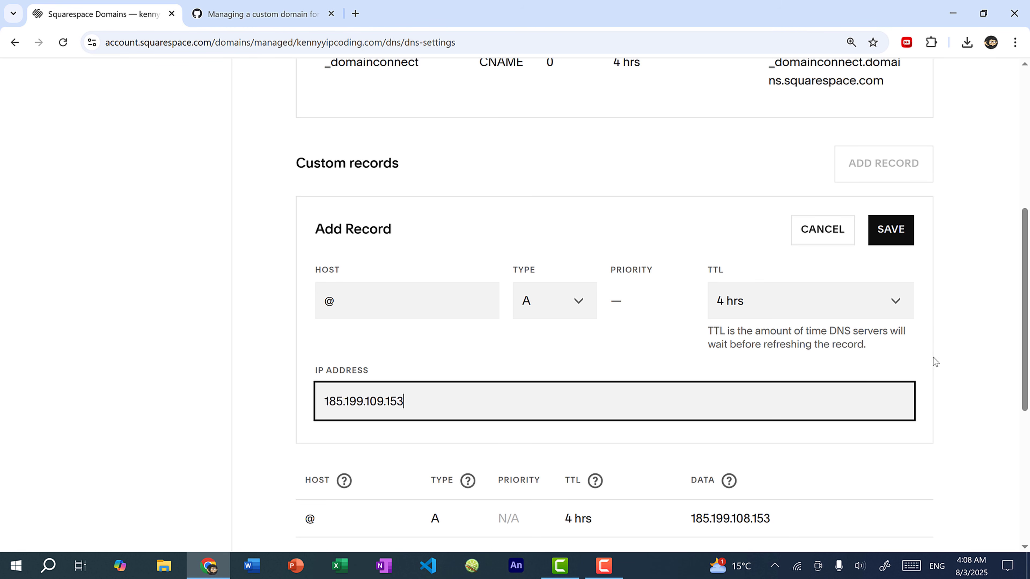
left_click(892, 230)
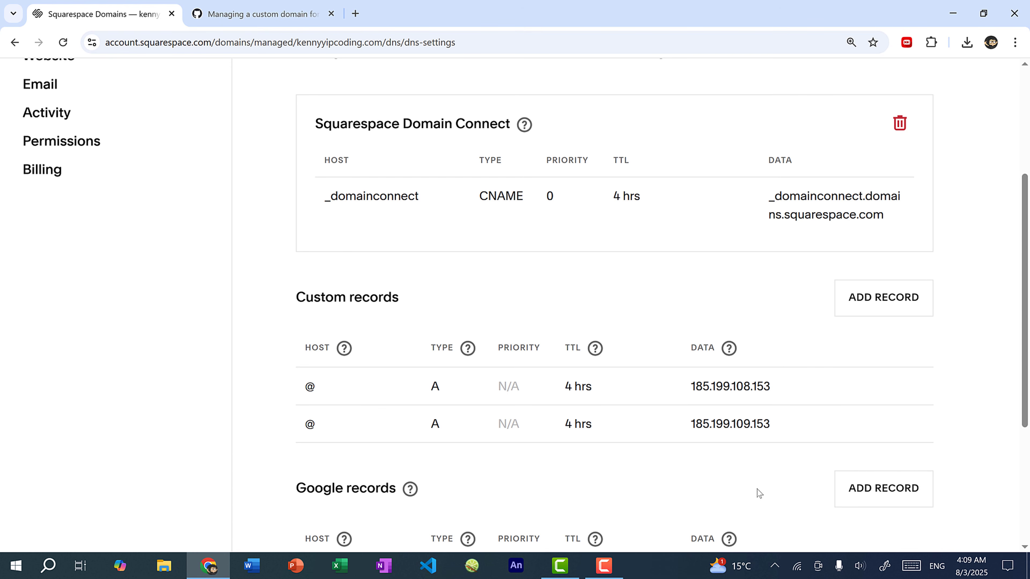
Add a third custom A record with host @ and IP address 185.199.110.153 from the GitHub guide, and save it
left_click(883, 297)
left_click(555, 434)
left_click(555, 467)
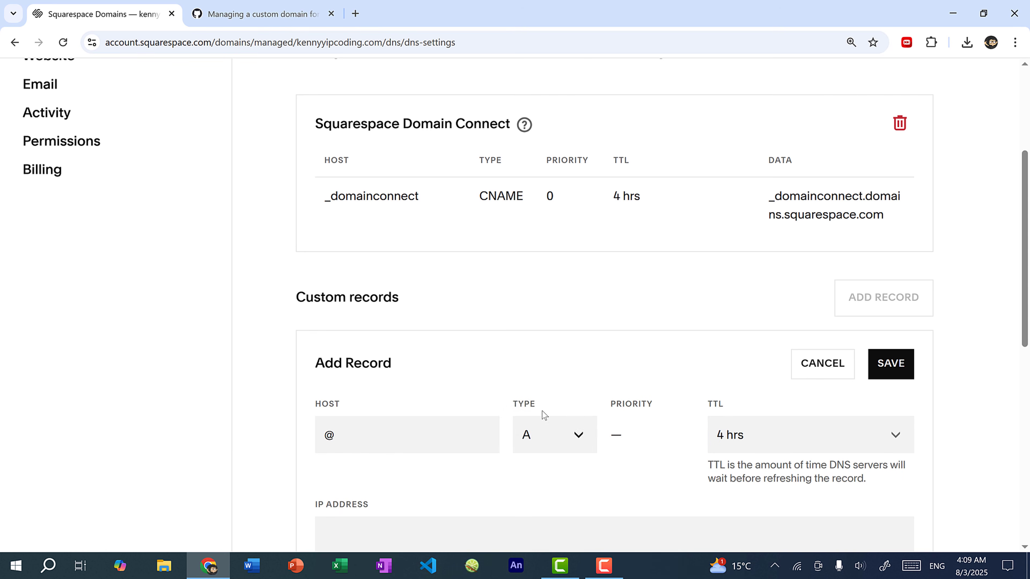
scroll(543, 416, "down", 5)
left_click(264, 14)
triple_click(322, 385)
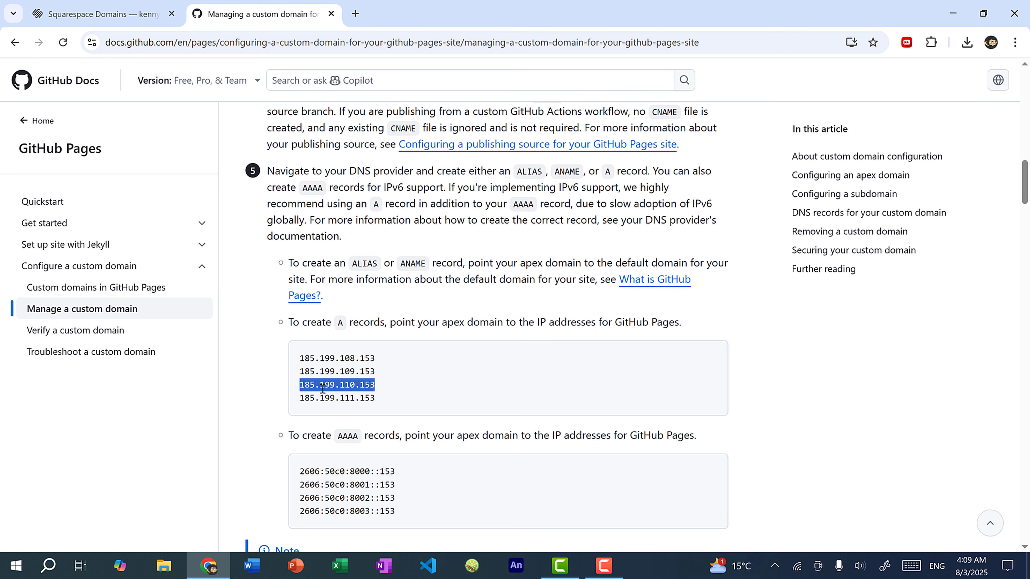
key("ctrl+c")
left_click(104, 14)
left_click(494, 327)
key("ctrl+v")
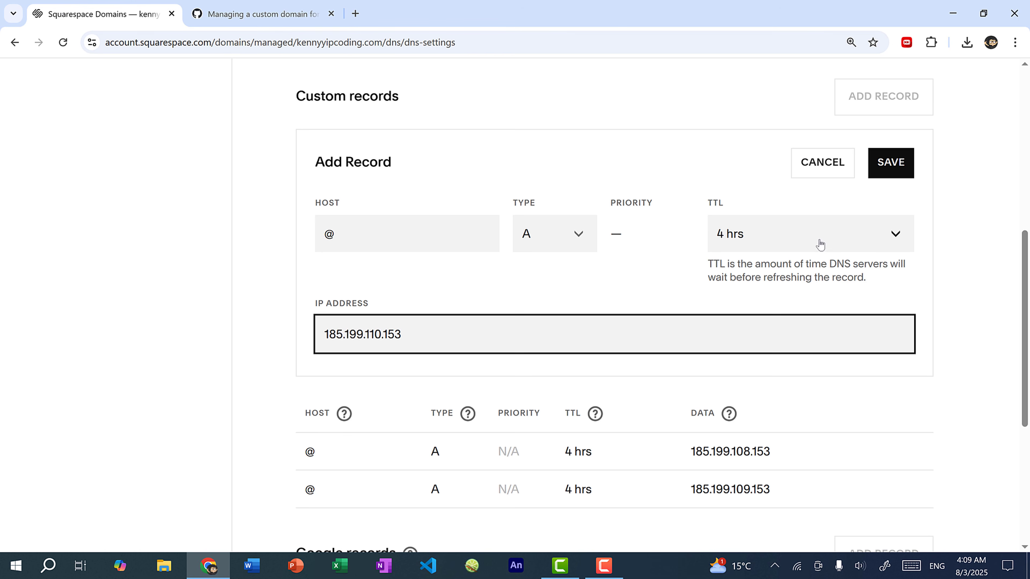
left_click(891, 163)
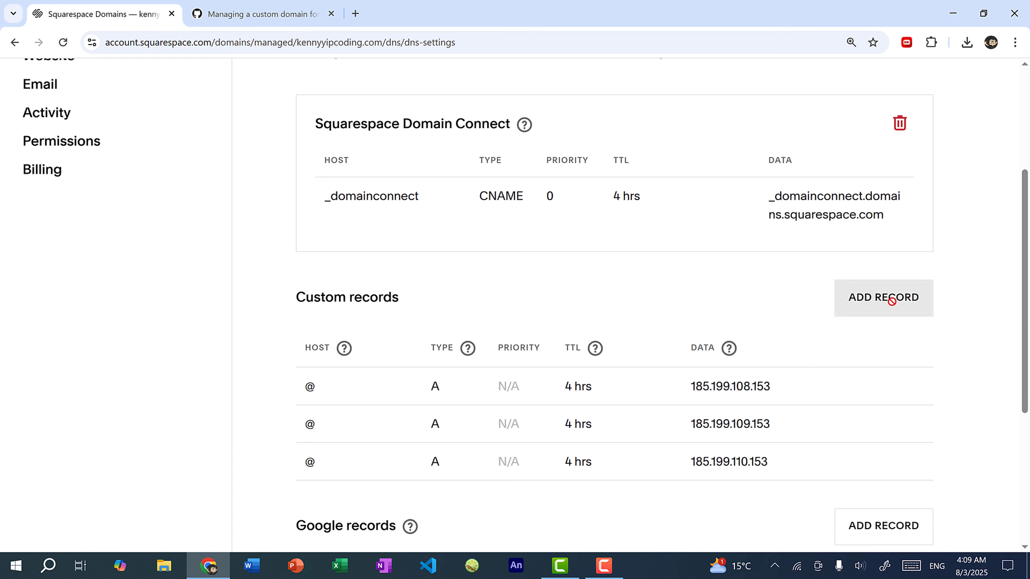
Add a fourth custom A record with host @ and IP address 185.199.111.153 from the GitHub guide, and save it
left_click(904, 301)
type("@")
scroll(568, 341, "down", 3)
left_click(576, 302)
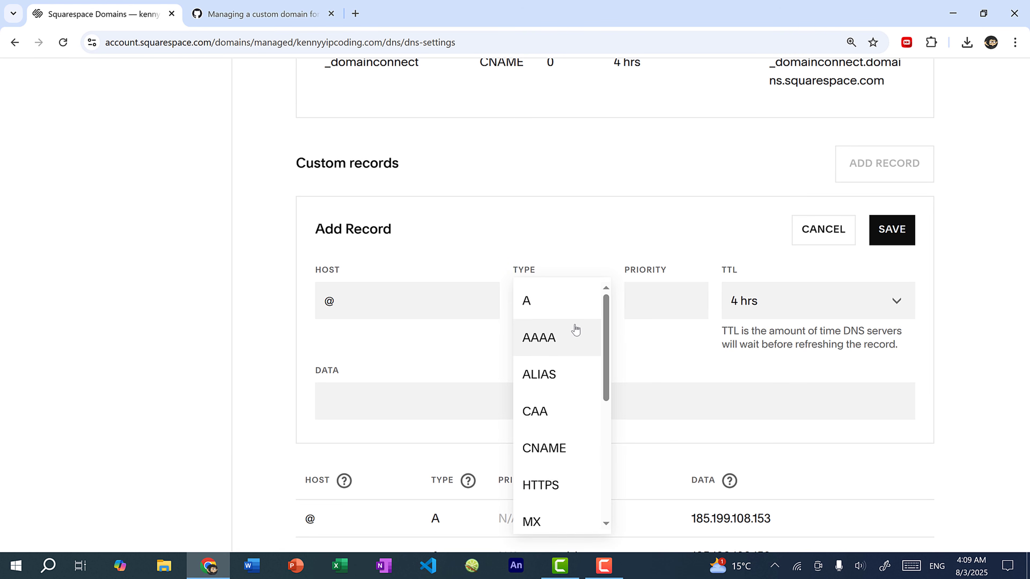
left_click(575, 305)
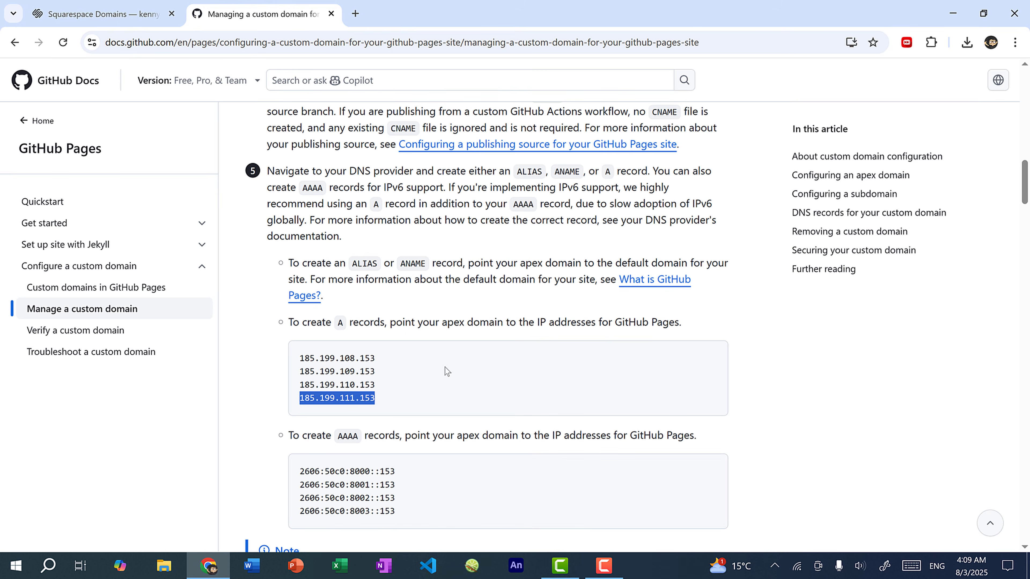
left_click(472, 376)
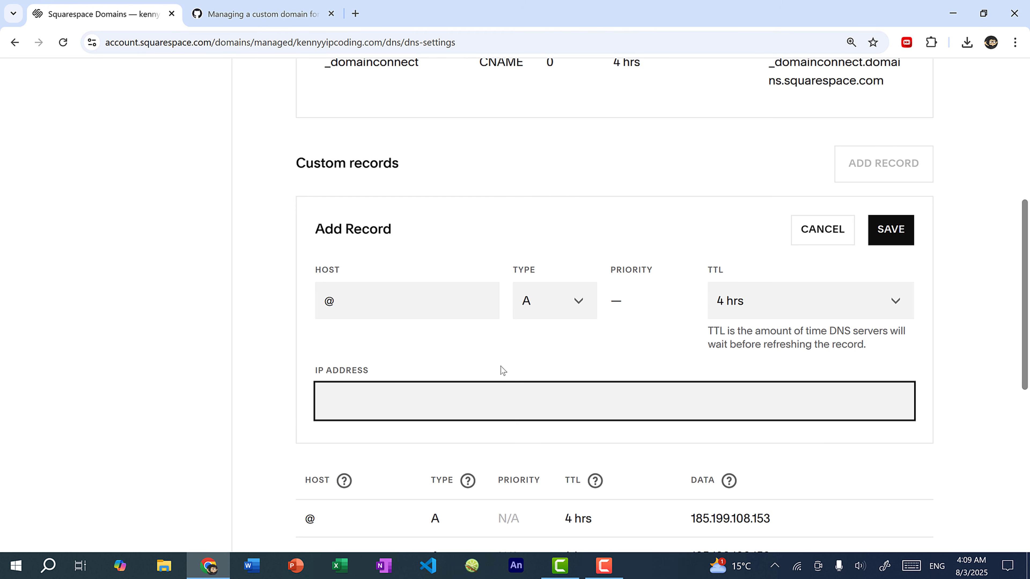
key("ctrl+v")
left_click(881, 240)
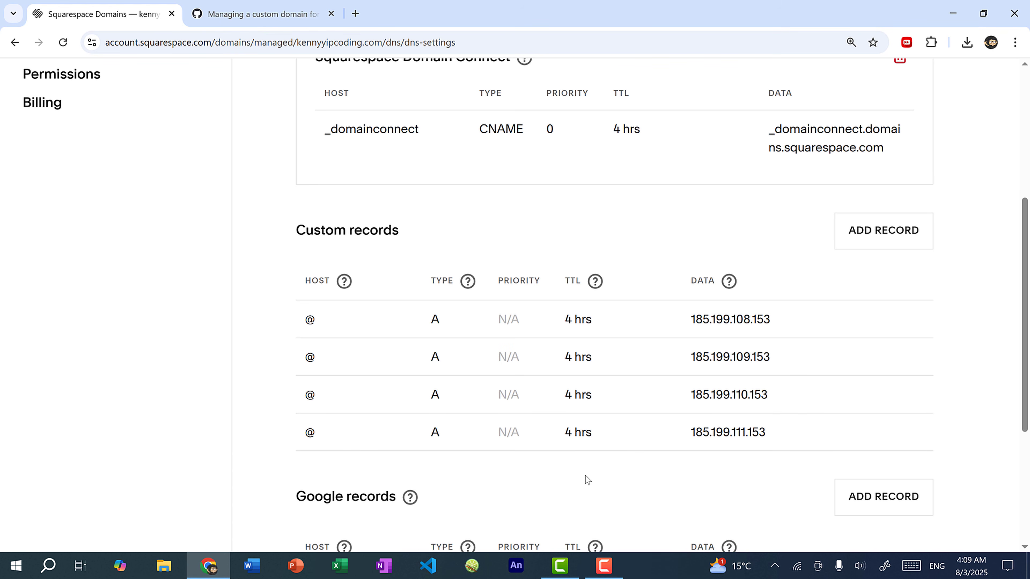
Examine the GitHub guide's instructions for the CNAME record that points the www subdomain to the Pages default domain
left_click(264, 14)
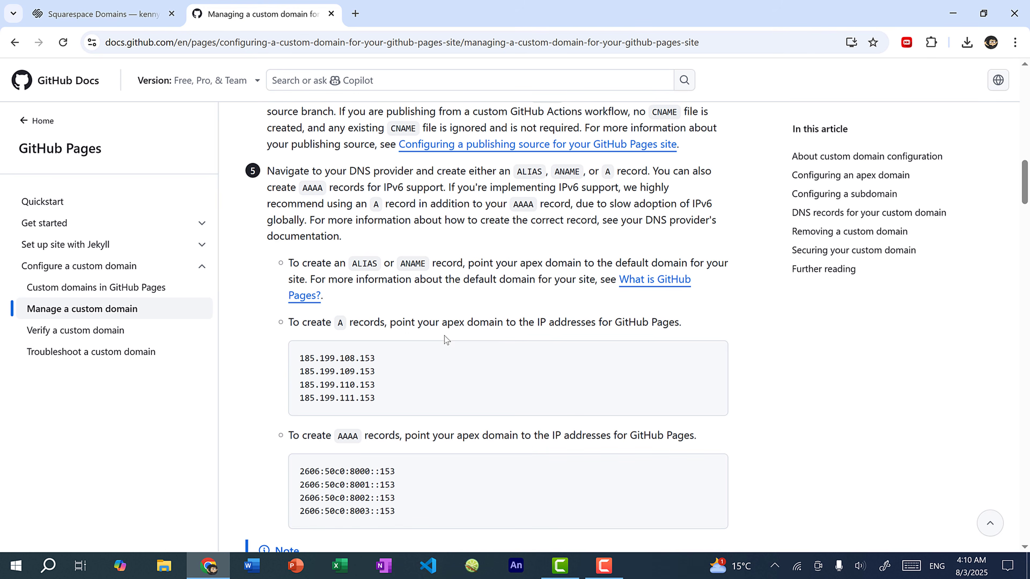
scroll(444, 336, "down", 10)
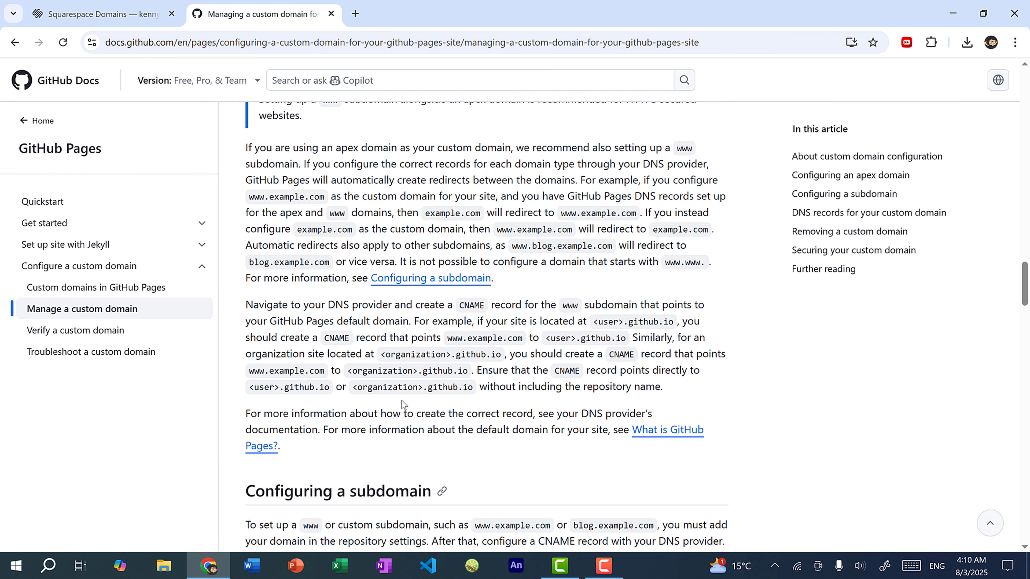
left_click_drag(246, 305, 591, 306)
left_click(590, 306)
left_click_drag(588, 321, 677, 321)
Add a custom CNAME record in Squarespace with host www and the GitHub username followed by .github.io as alias data, and save it
key("ctrl+shift+Tab")
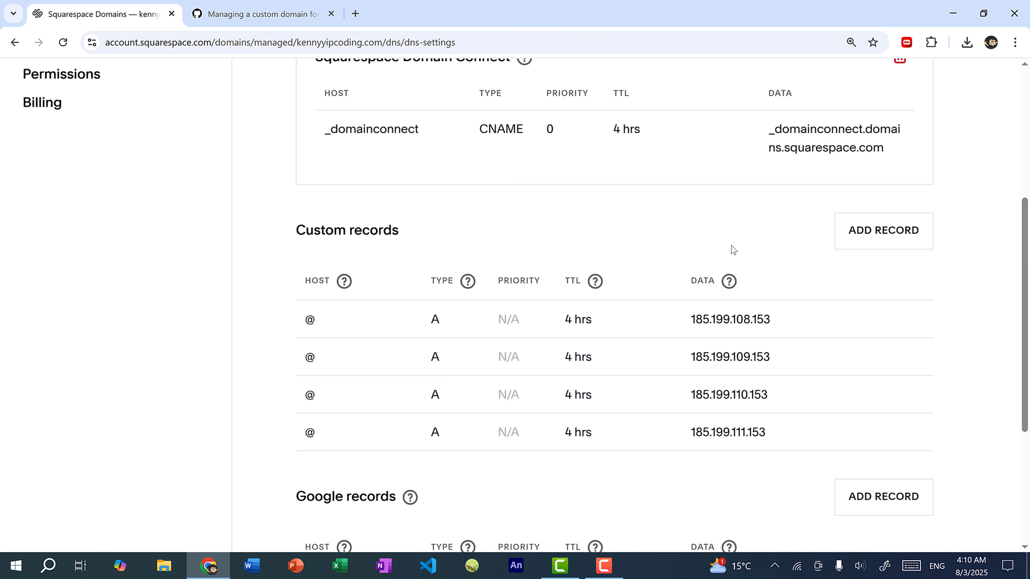
left_click(861, 238)
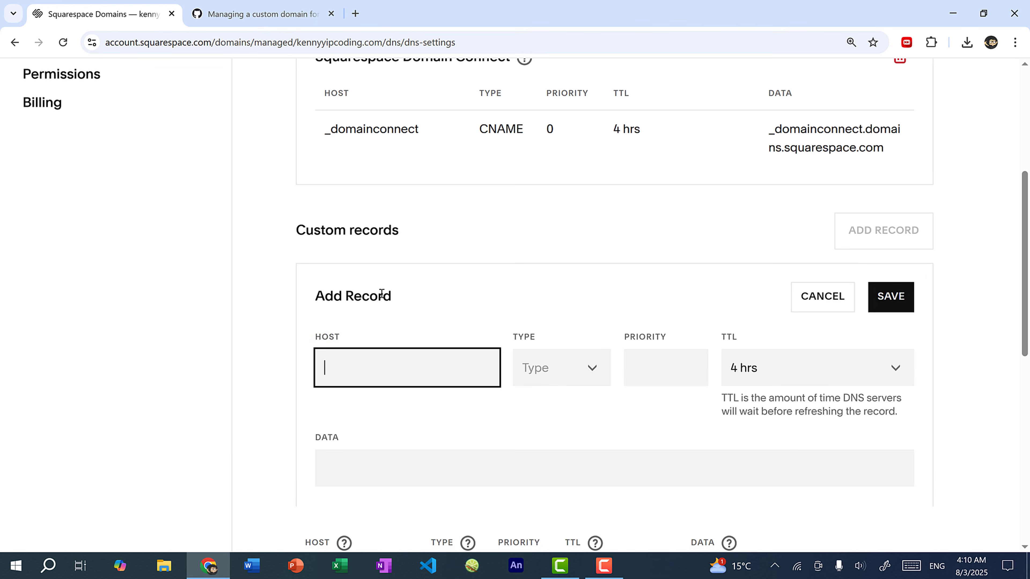
type("www")
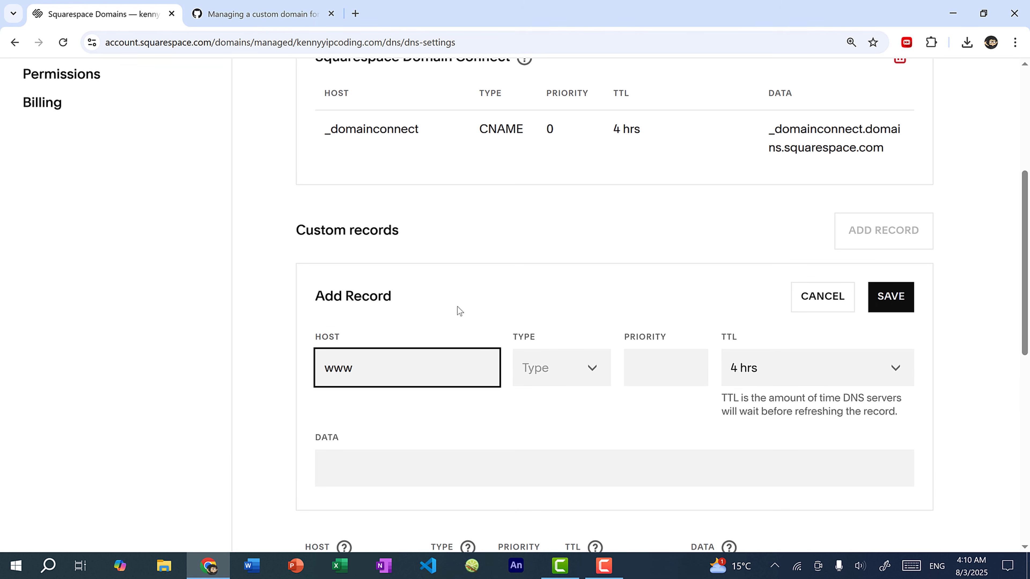
left_click(557, 366)
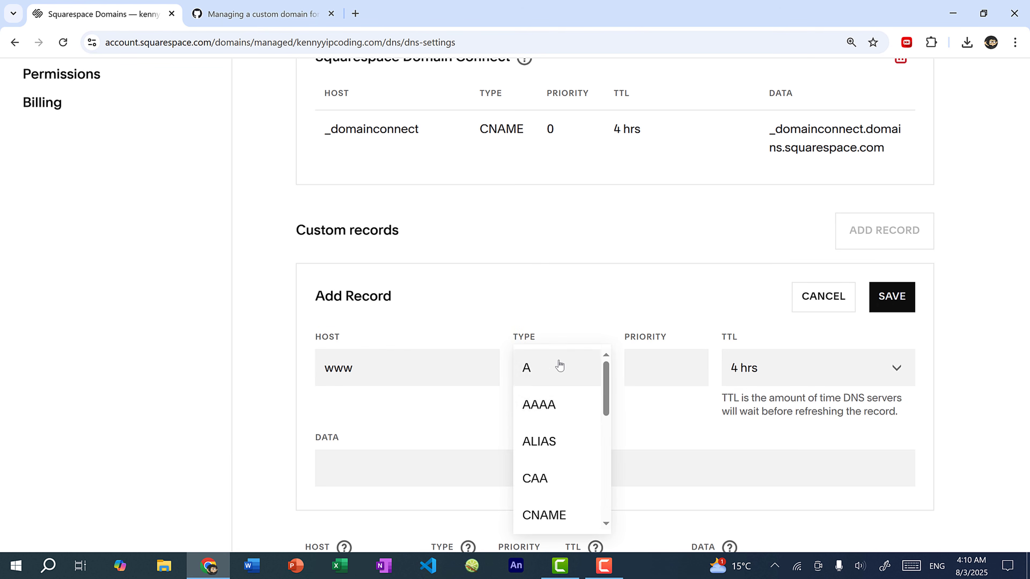
left_click(585, 514)
left_click(441, 410)
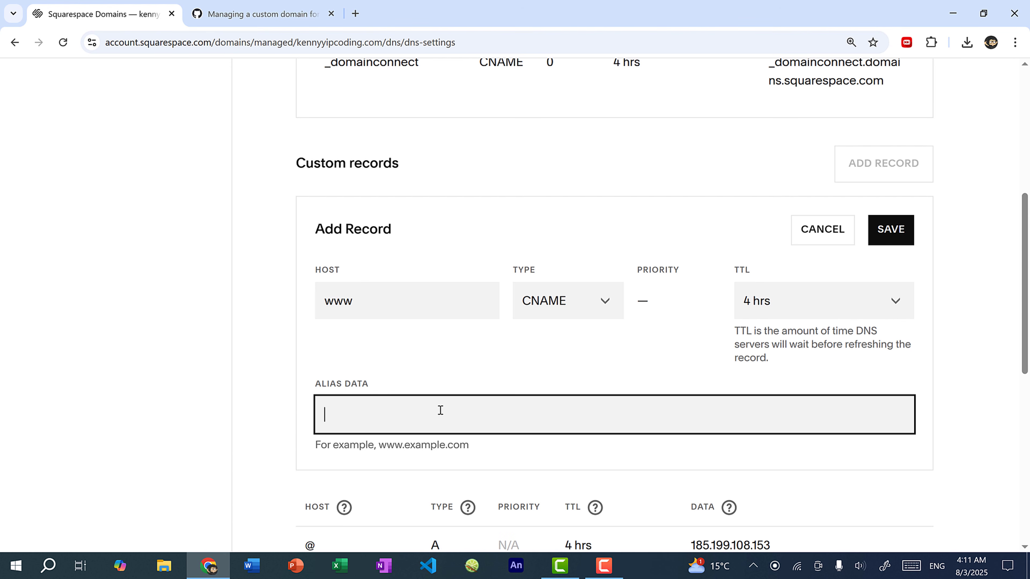
type("ImKennyYip.github.io")
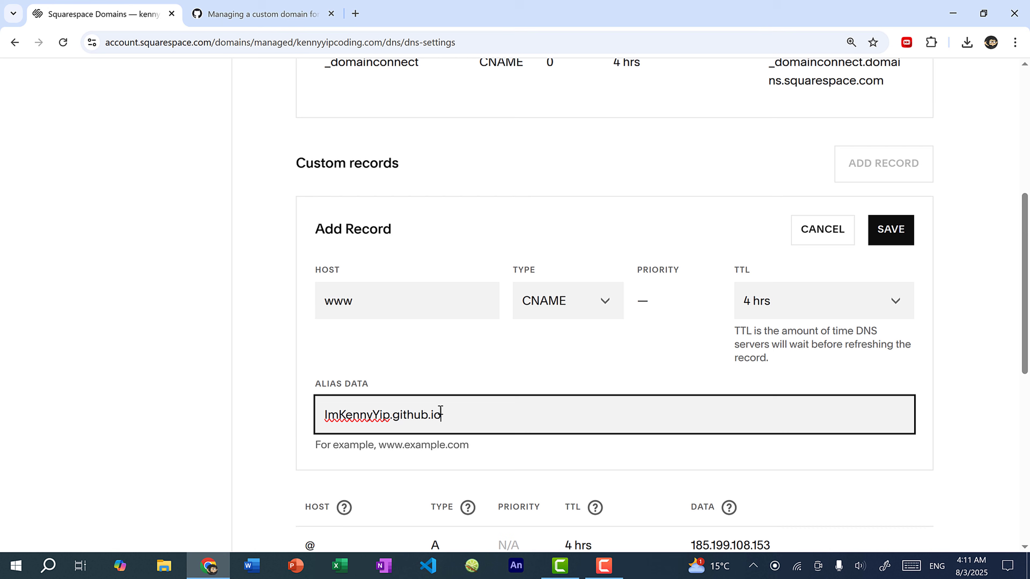
left_click(510, 377)
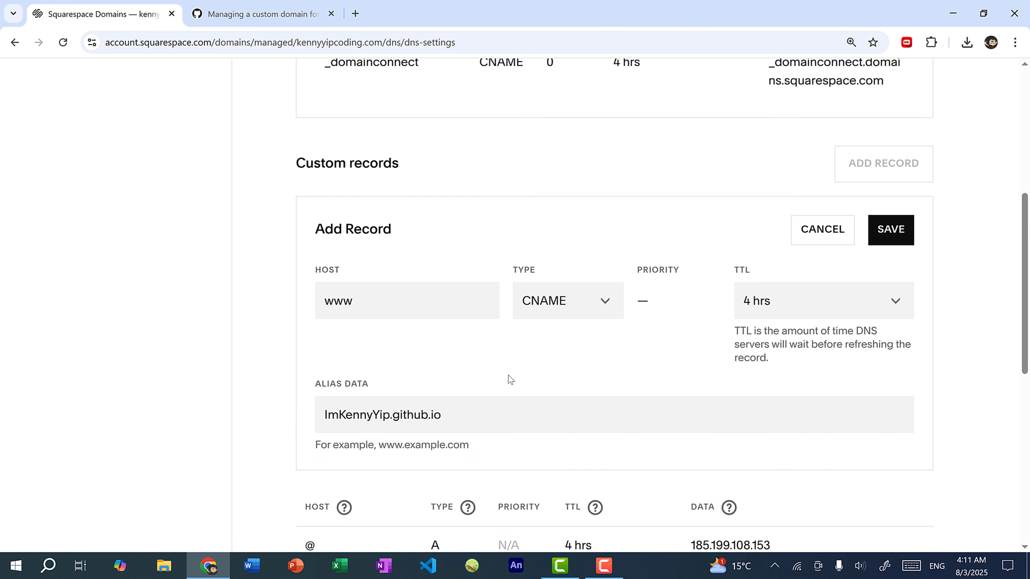
left_click(892, 234)
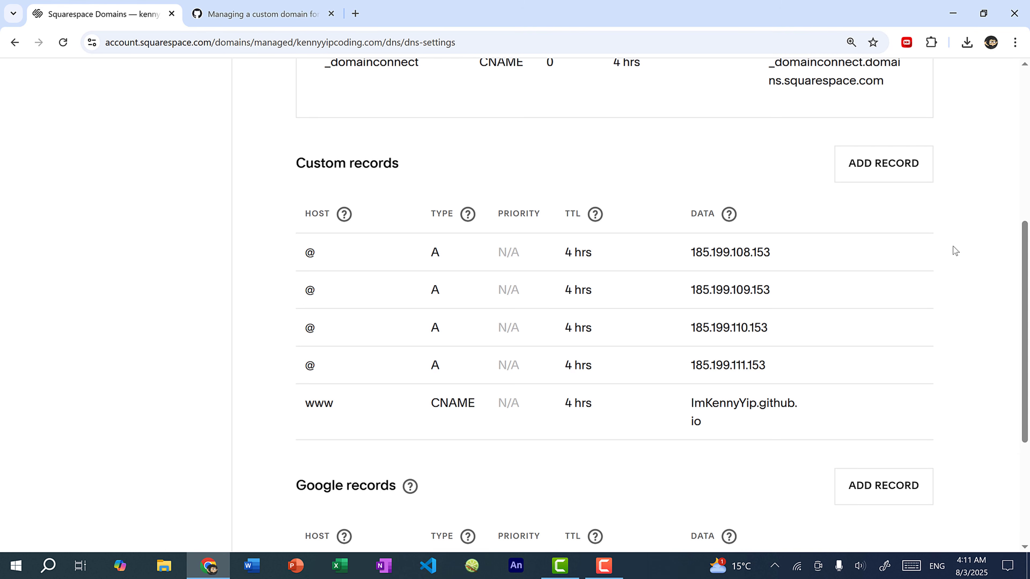
Return to the repository's GitHub Pages settings, check the custom domain's DNS status and open the published site
left_click(260, 13)
left_click(14, 42)
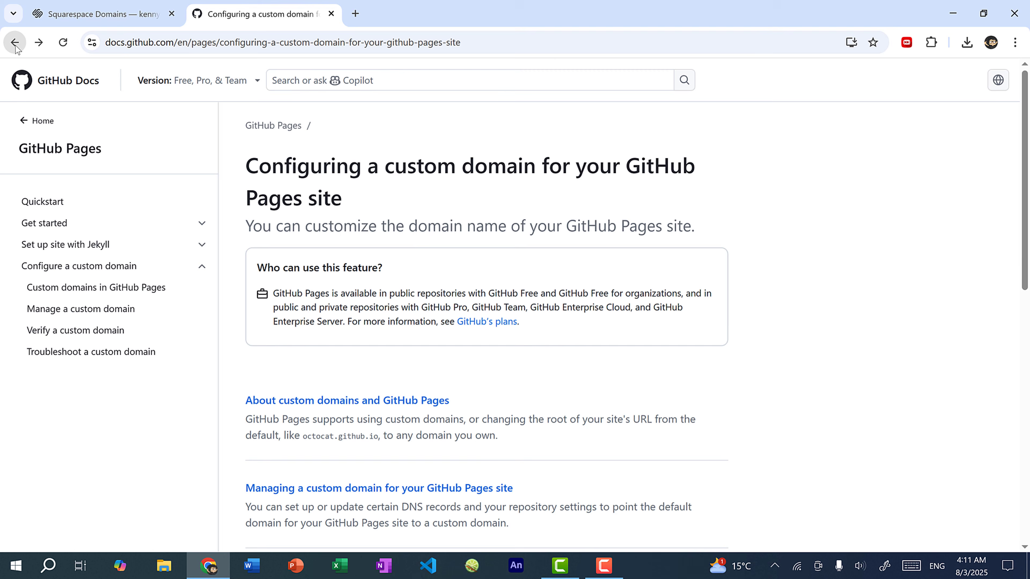
left_click(14, 42)
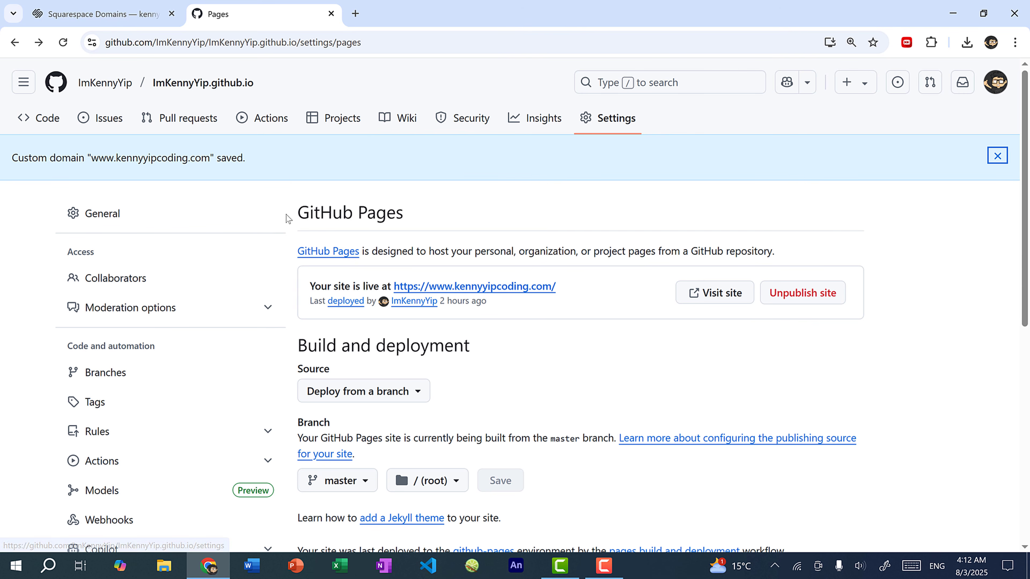
scroll(288, 219, "down", 10)
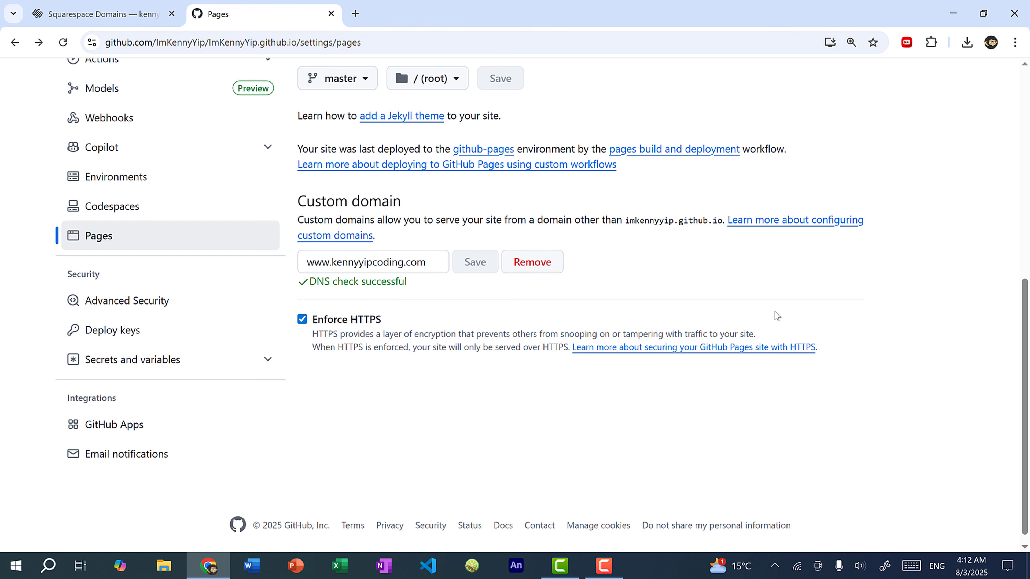
scroll(777, 312, "up", 5)
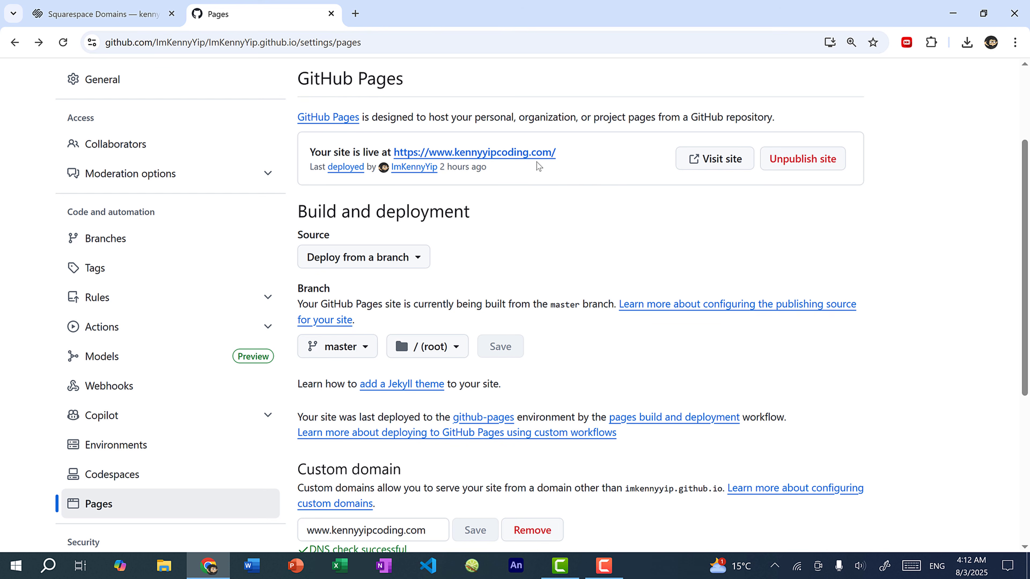
left_click(701, 166)
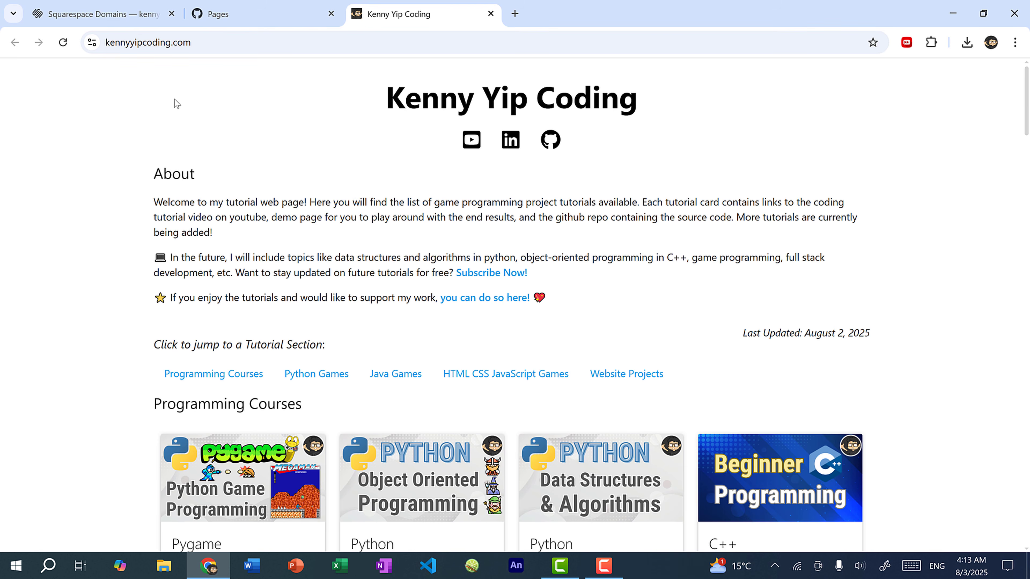